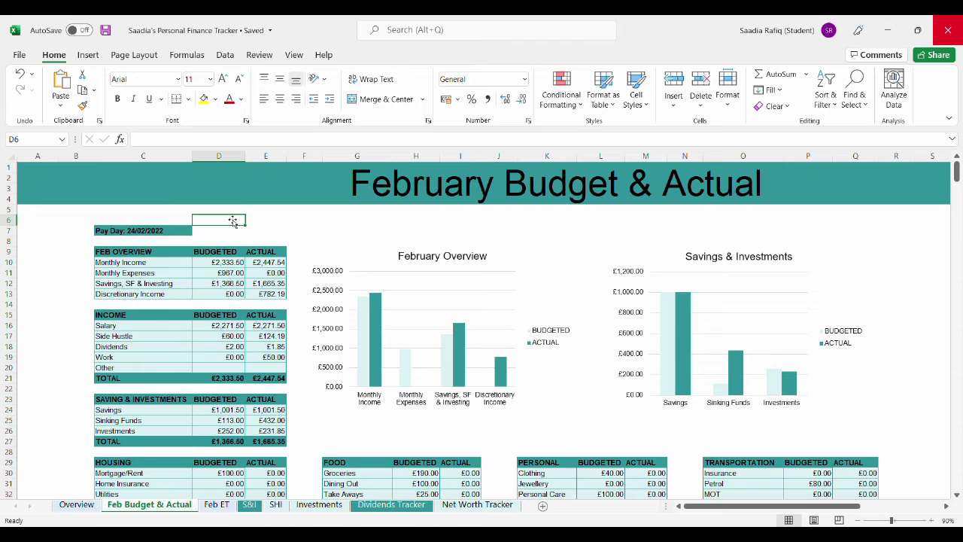
# - Enter the actual Housing amounts on the February budget sheet: Mortgage/Rent 100, Mobile Phone 6 and Household Goods 4.80
pyautogui.click(283, 442)
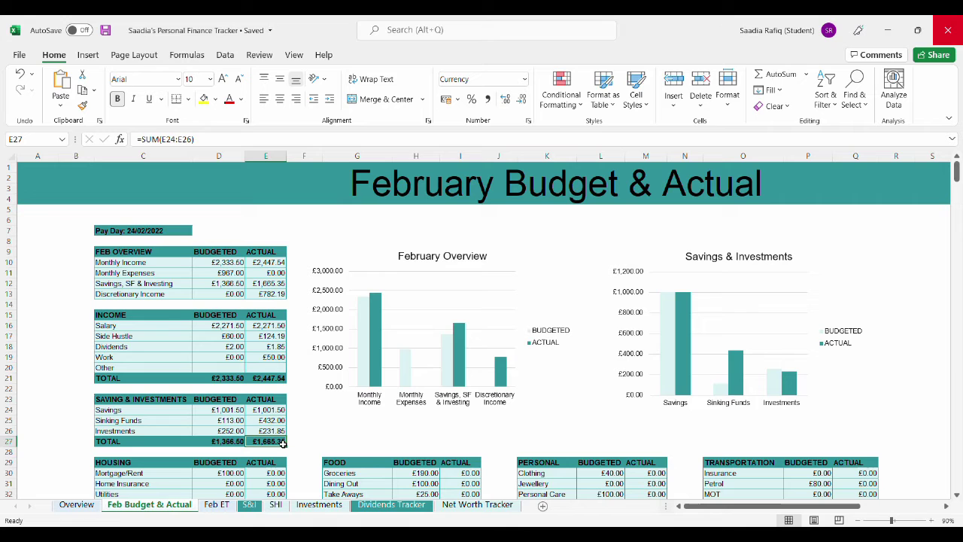
pyautogui.press('Down')
pyautogui.press('Down')
pyautogui.press('Down')
pyautogui.press('Down')
pyautogui.press('Down')
pyautogui.press('Down')
pyautogui.press('Down')
pyautogui.press('Down')
pyautogui.press('Down')
pyautogui.press('Down')
pyautogui.press('Down')
pyautogui.press('Down')
pyautogui.press('Down')
pyautogui.press('Down')
pyautogui.press('Down')
pyautogui.press('Down')
pyautogui.press('Down')
pyautogui.press('Down')
pyautogui.press('Down')
pyautogui.press('Down')
pyautogui.press('Down')
pyautogui.press('Down')
pyautogui.press('Down')
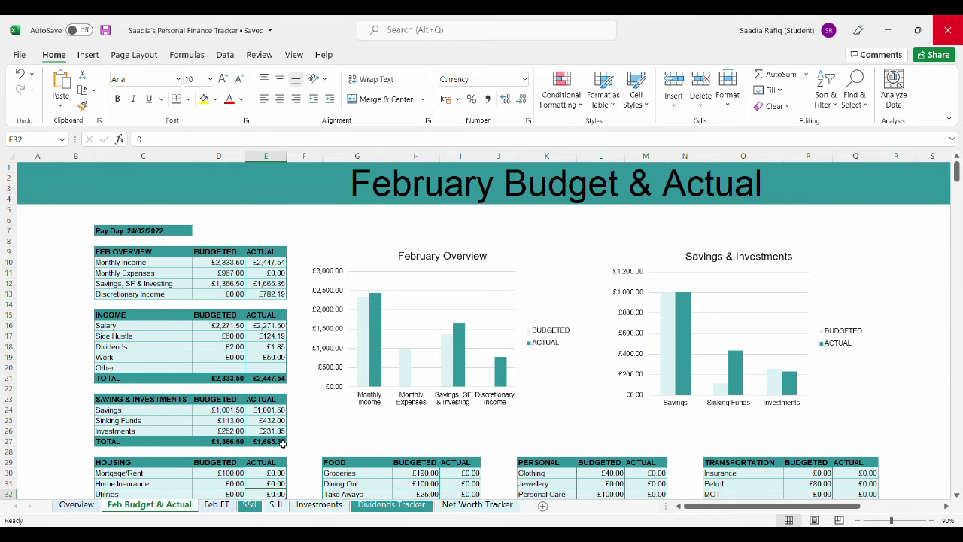
pyautogui.press('Down')
pyautogui.press('Down')
pyautogui.press('Down')
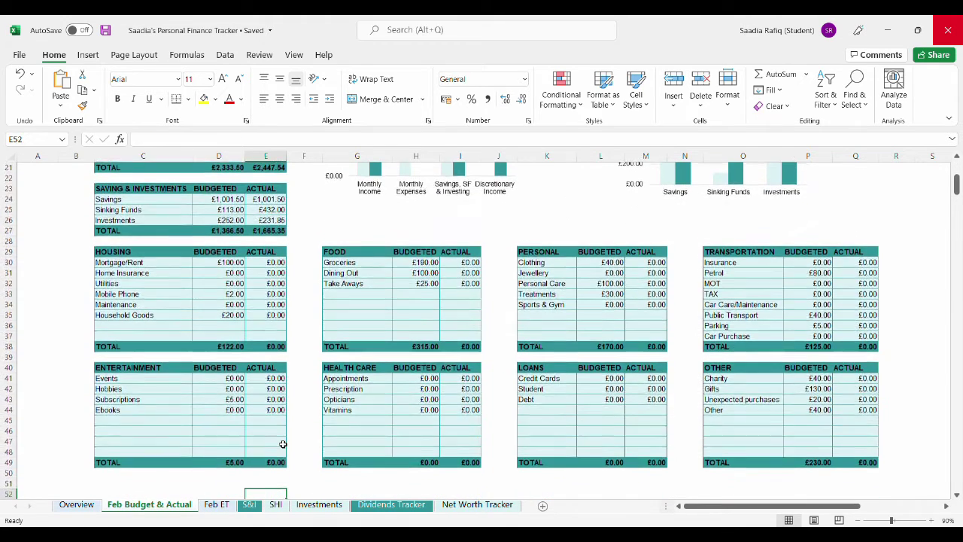
pyautogui.click(273, 254)
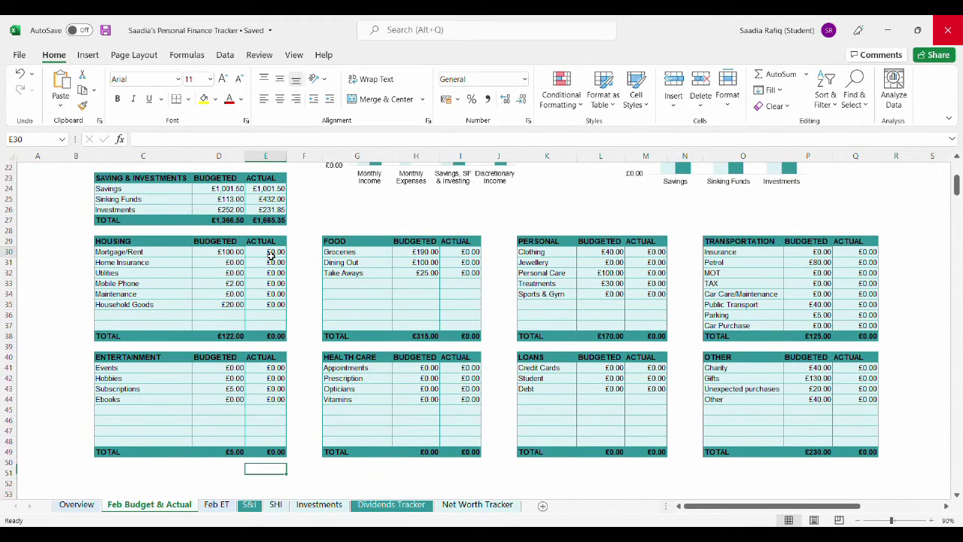
pyautogui.write('100')
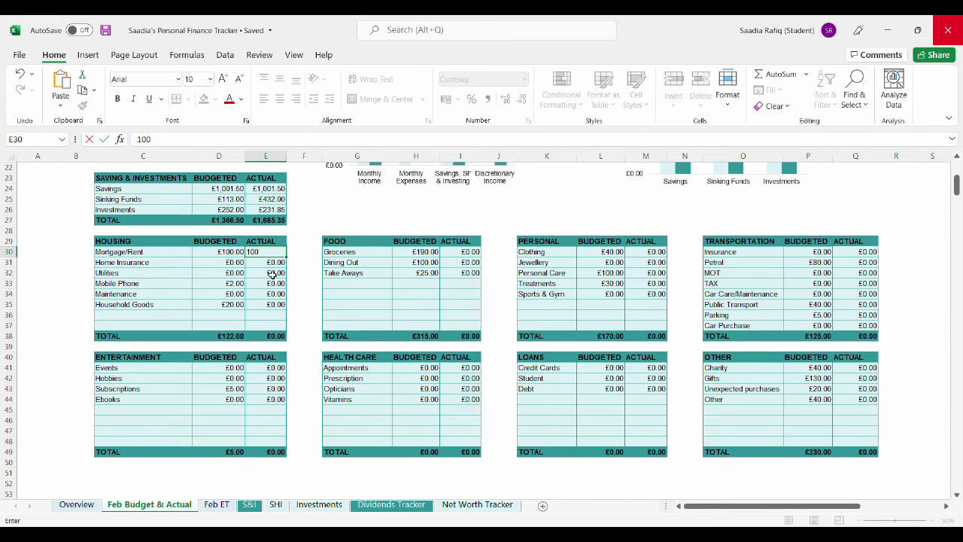
pyautogui.click(272, 283)
pyautogui.write('6')
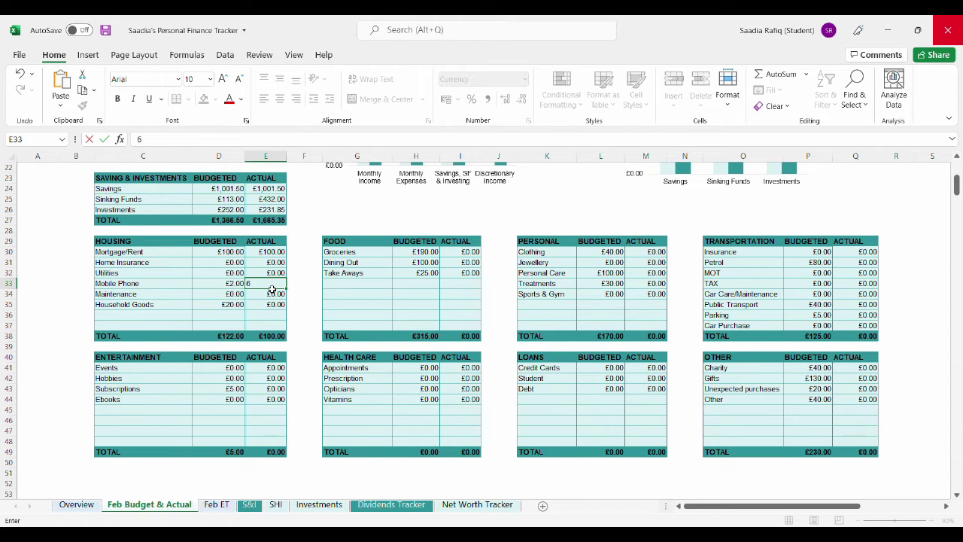
pyautogui.click(276, 309)
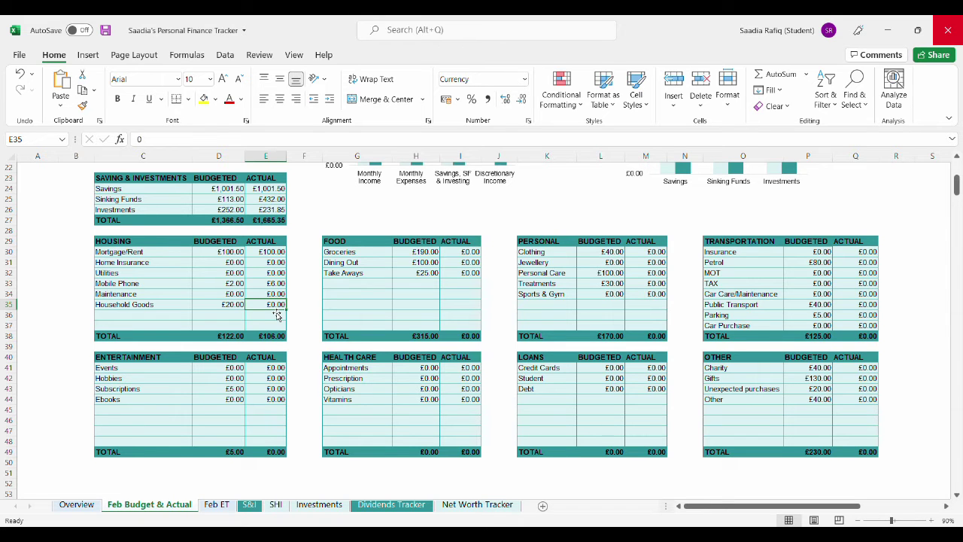
pyautogui.write('4.80')
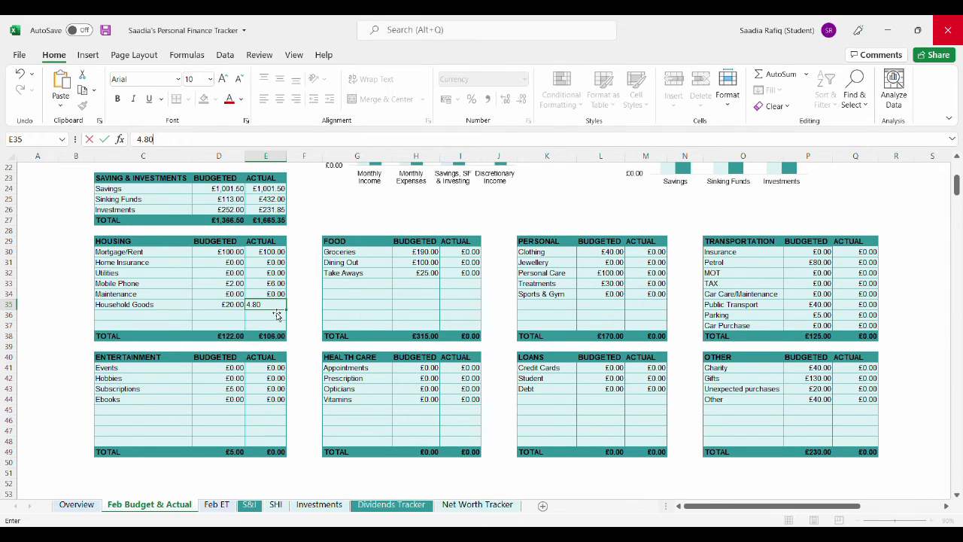
pyautogui.click(299, 308)
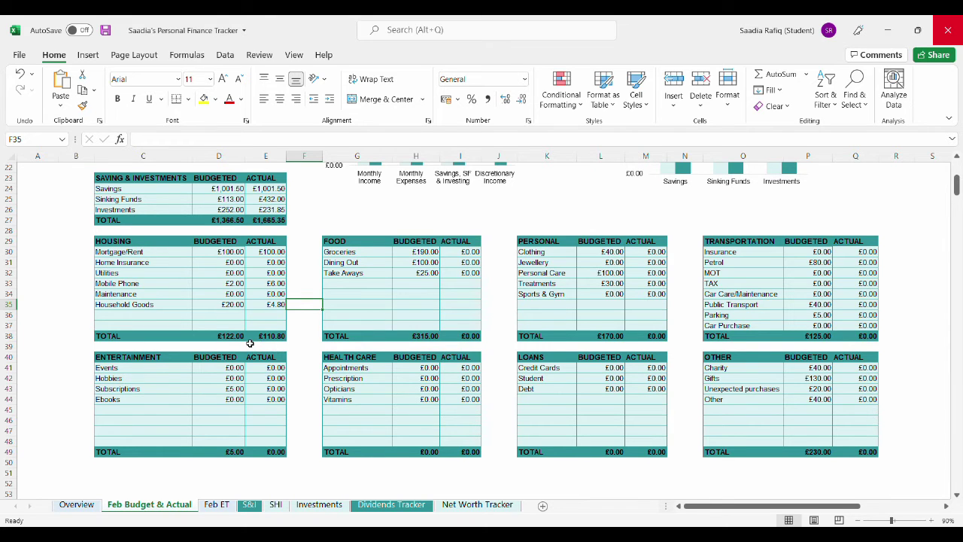
# - Fill in the actual Food amounts: Groceries 168.81, Dining Out 62.08 and Take Aways 20
pyautogui.click(471, 254)
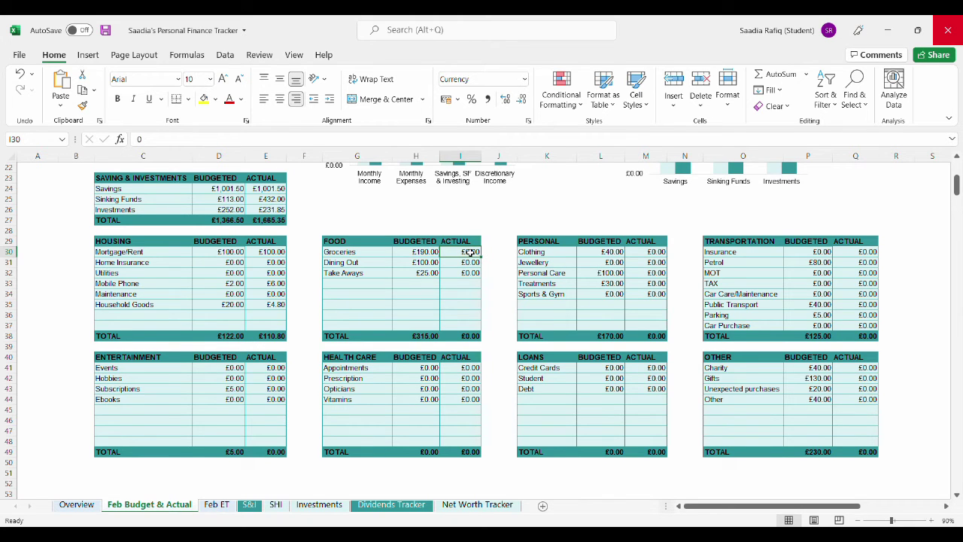
pyautogui.write('168.')
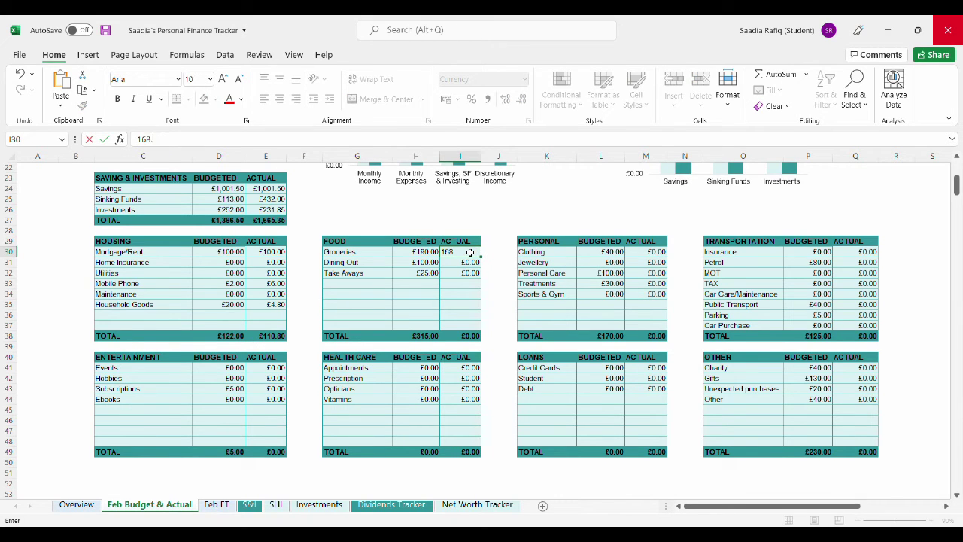
pyautogui.write('81')
pyautogui.click(470, 266)
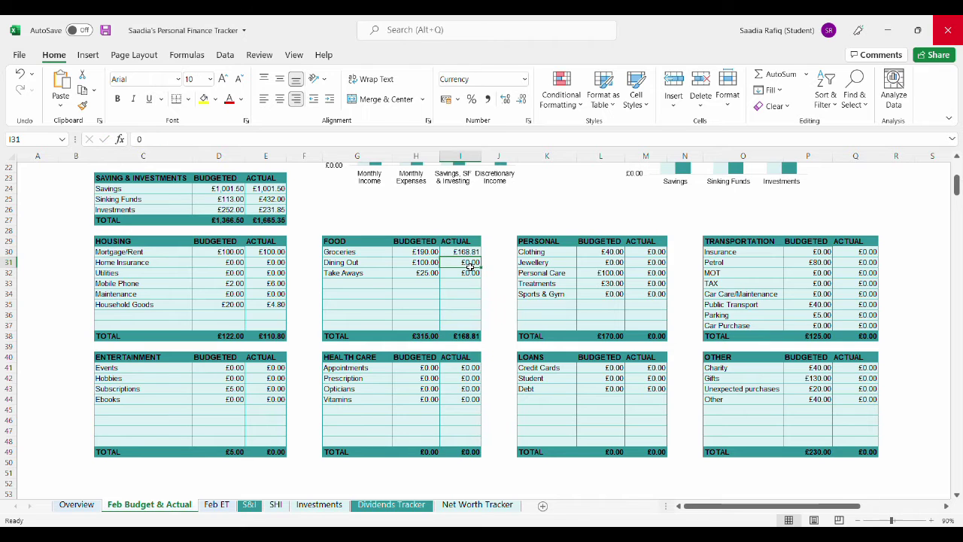
pyautogui.write('62.0')
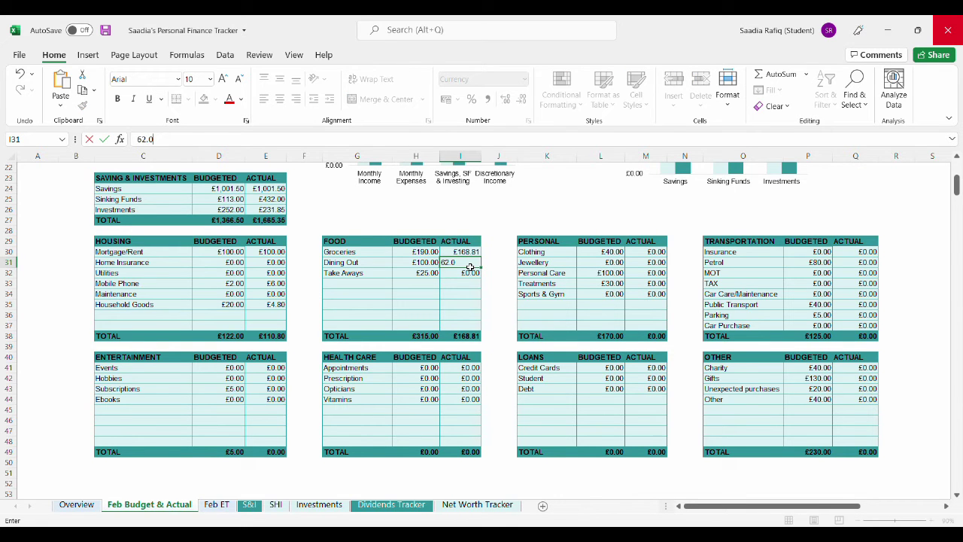
pyautogui.write('8')
pyautogui.click(474, 275)
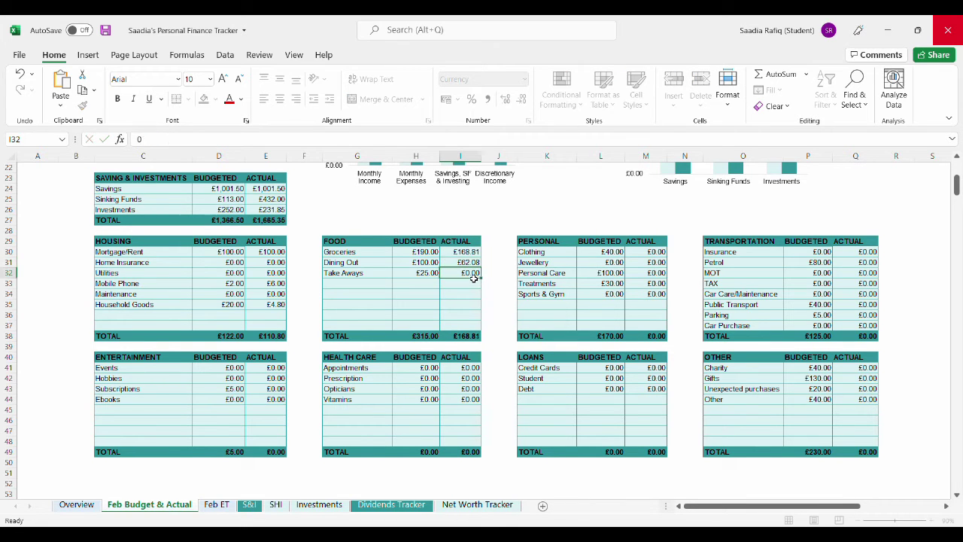
pyautogui.write('20')
pyautogui.click(469, 304)
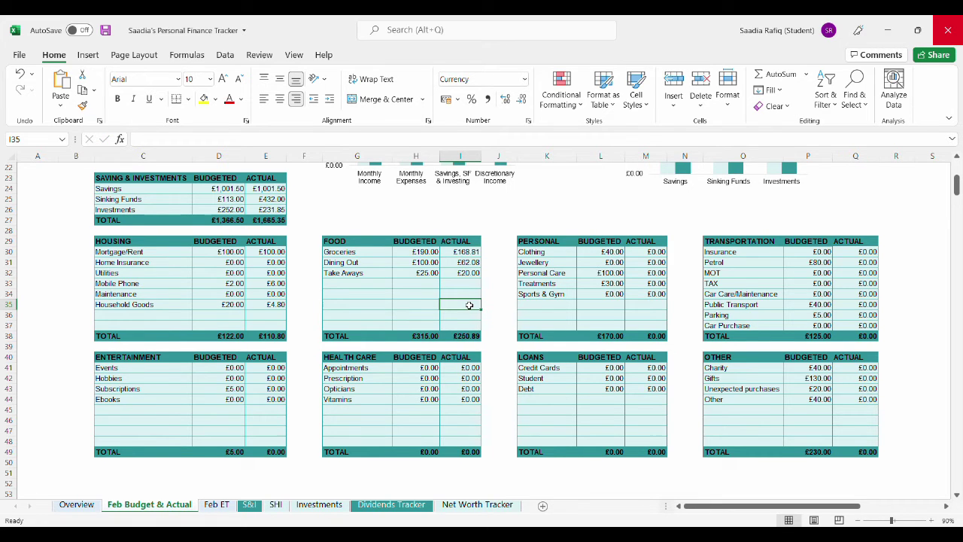
pyautogui.click(470, 336)
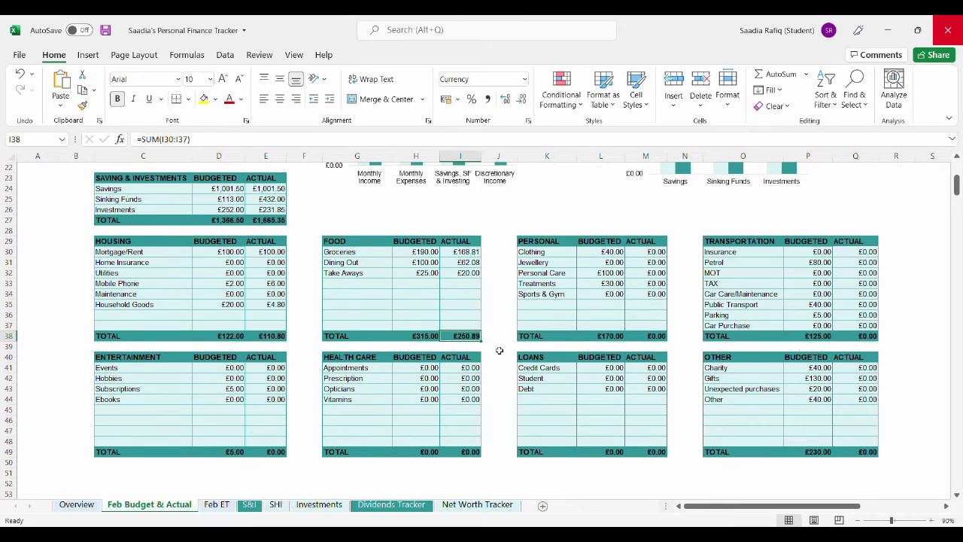
# - Enter 59.97 as the actual Personal Care amount in the Personal table
pyautogui.click(647, 275)
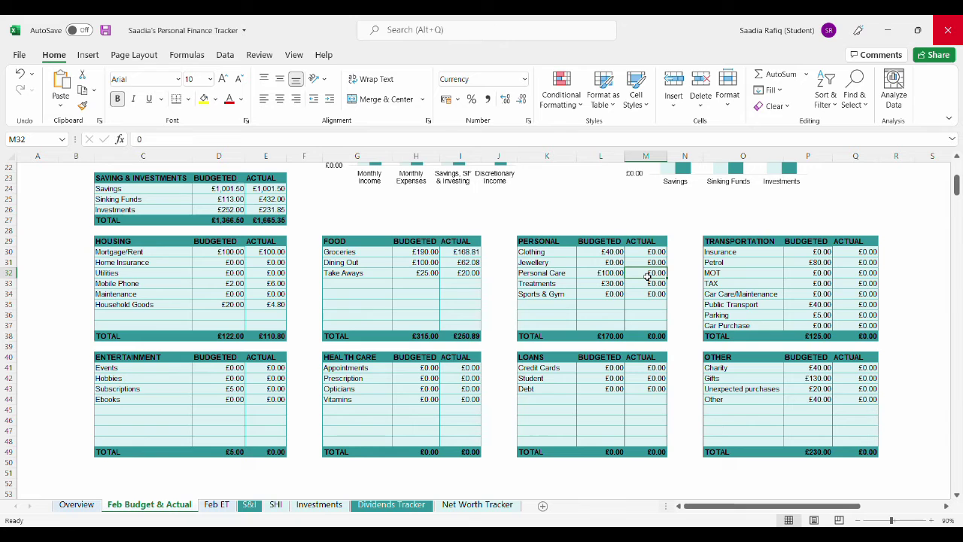
pyautogui.write('59.97')
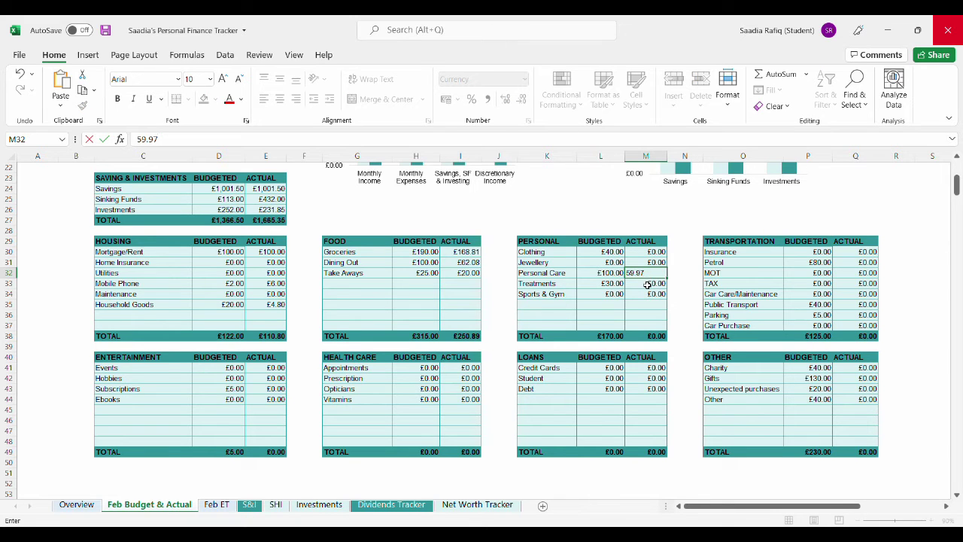
pyautogui.click(647, 285)
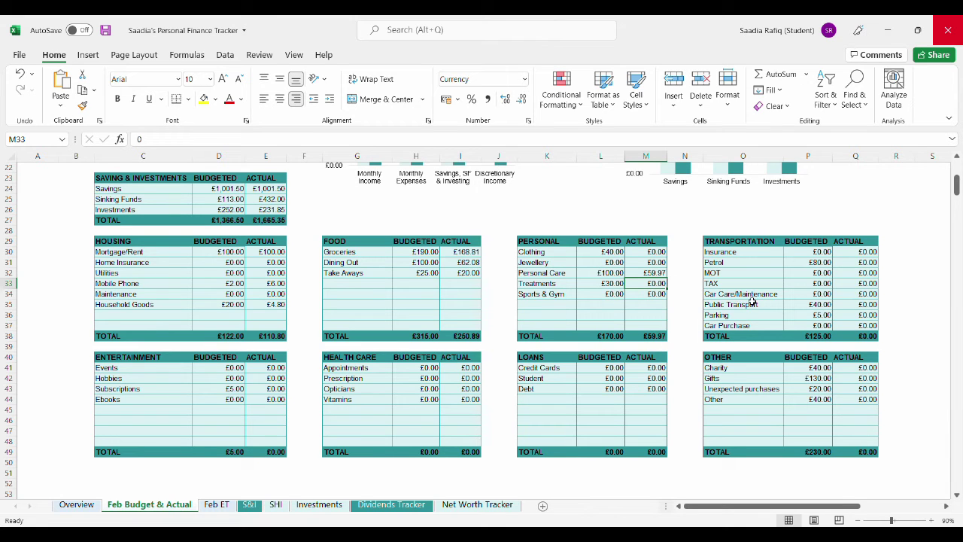
# - Enter 138.44 as the actual Petrol amount in the Transportation table
pyautogui.click(858, 266)
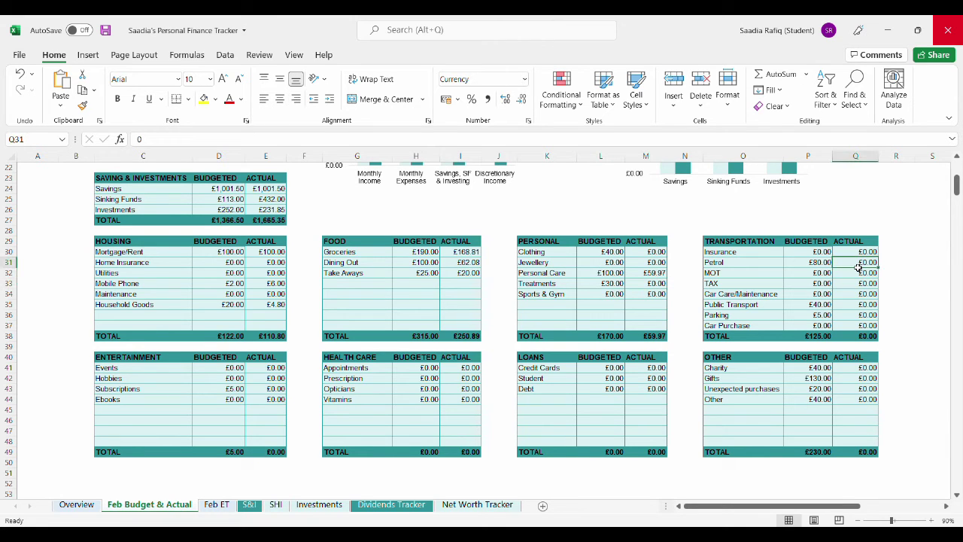
pyautogui.write('138.44')
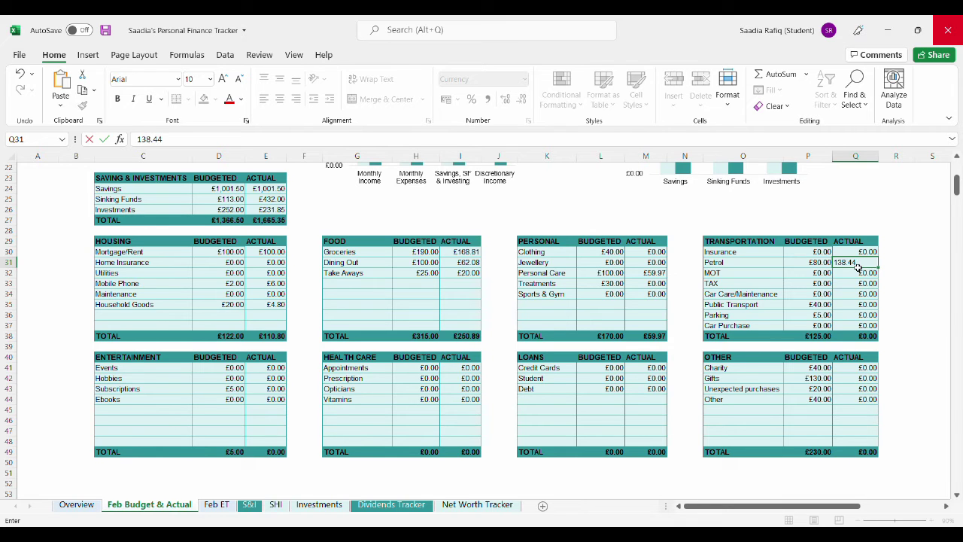
pyautogui.moveTo(865, 284); pyautogui.dragTo(805, 275)
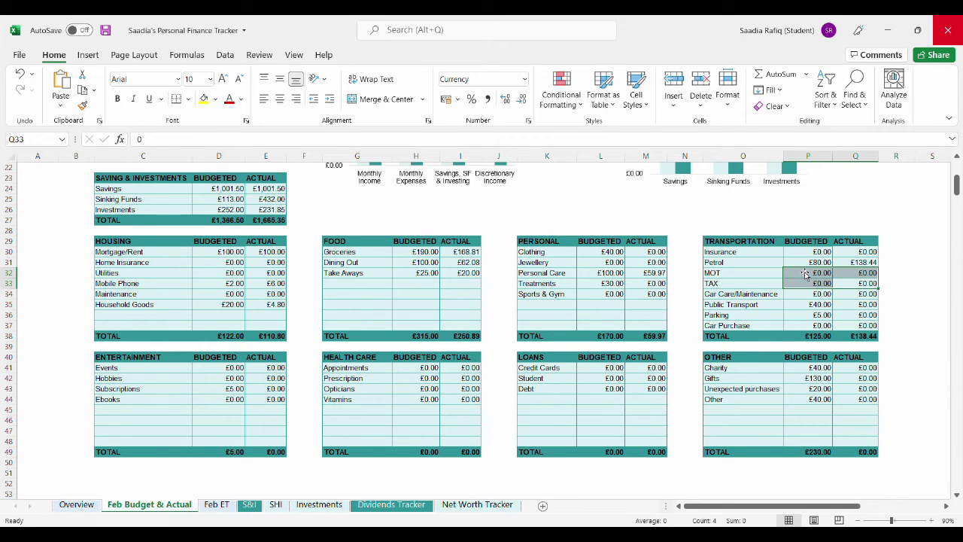
pyautogui.click(805, 275)
pyautogui.click(820, 261)
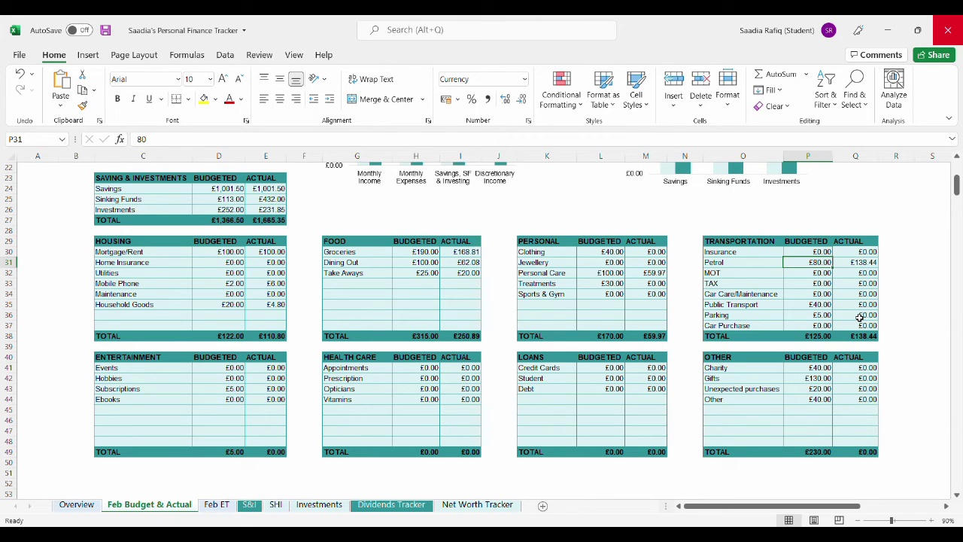
# - Enter 5 as the actual Subscriptions amount in the Entertainment table
pyautogui.click(277, 389)
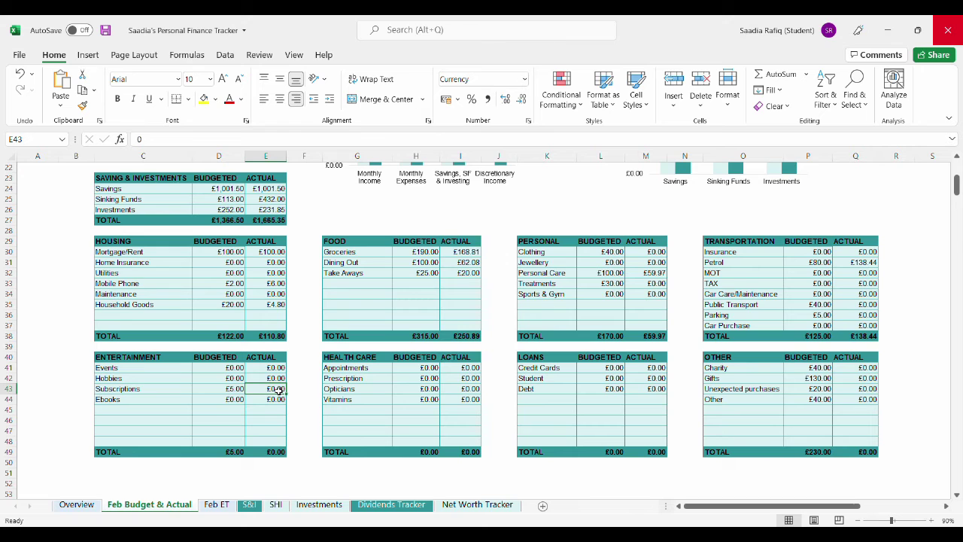
pyautogui.write('5')
pyautogui.click(300, 439)
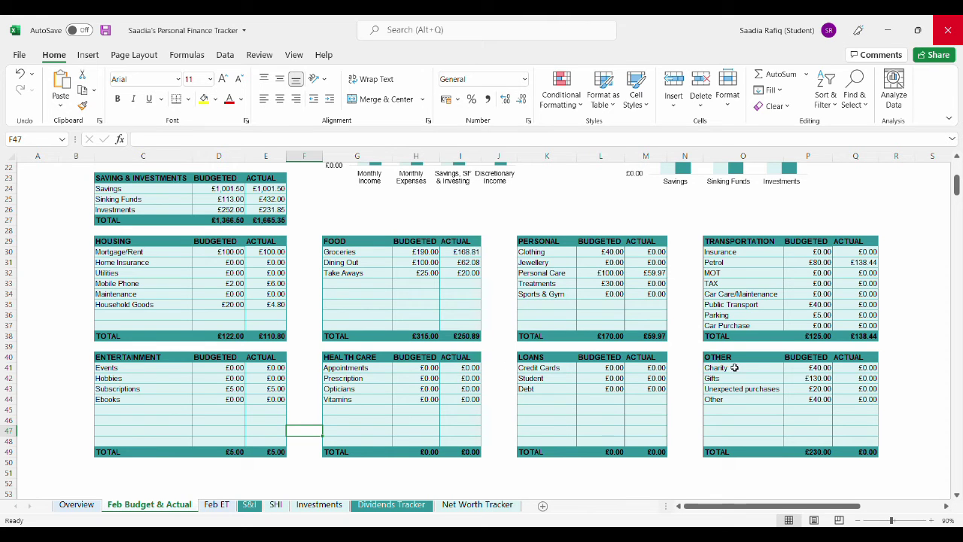
# - Fill in the actual amounts in the Other table: Charity 40, Gifts 127.81 and Other 26.15
pyautogui.click(854, 368)
pyautogui.write('40')
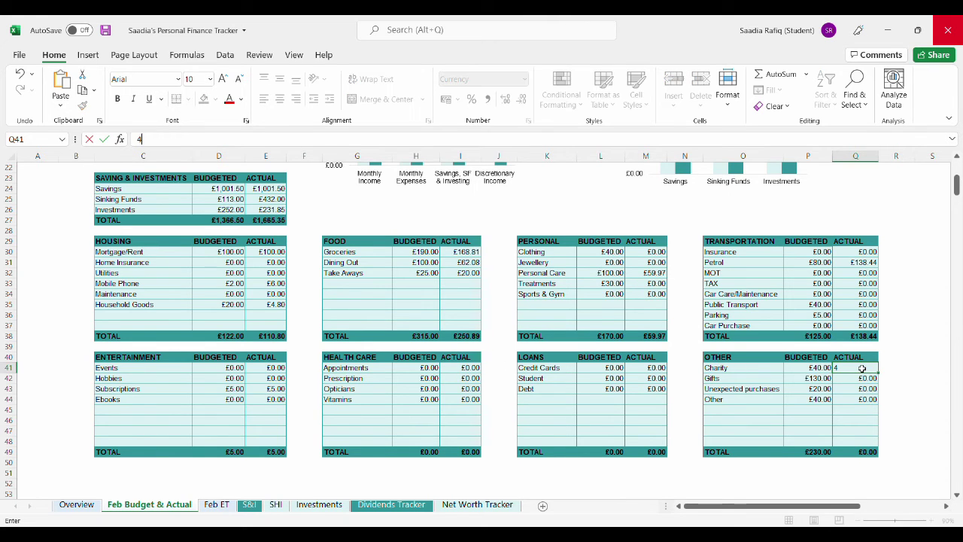
pyautogui.click(862, 380)
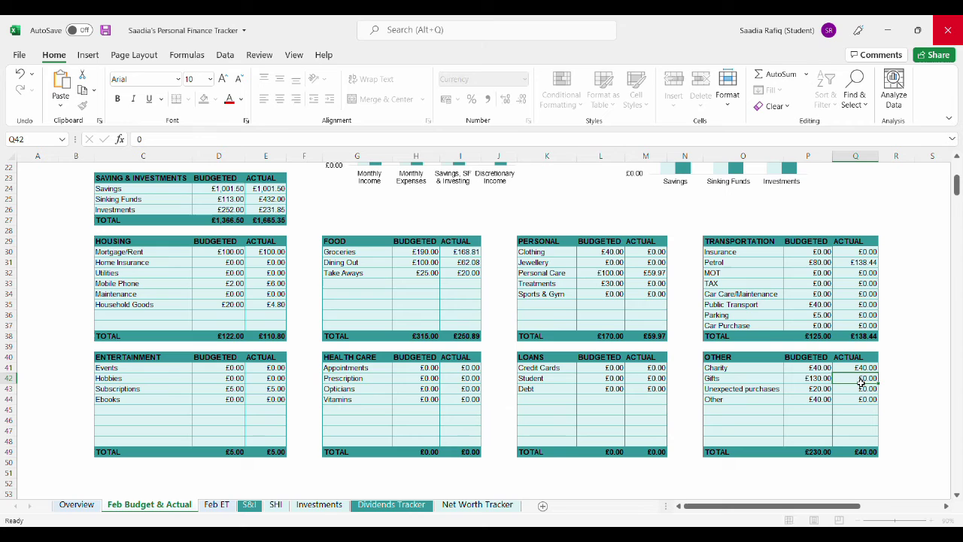
pyautogui.write('127.81')
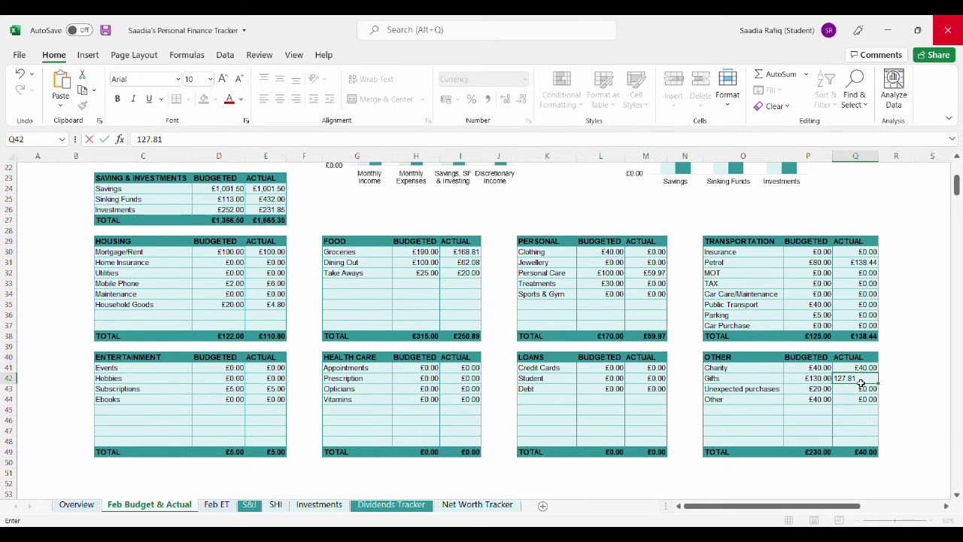
pyautogui.click(882, 388)
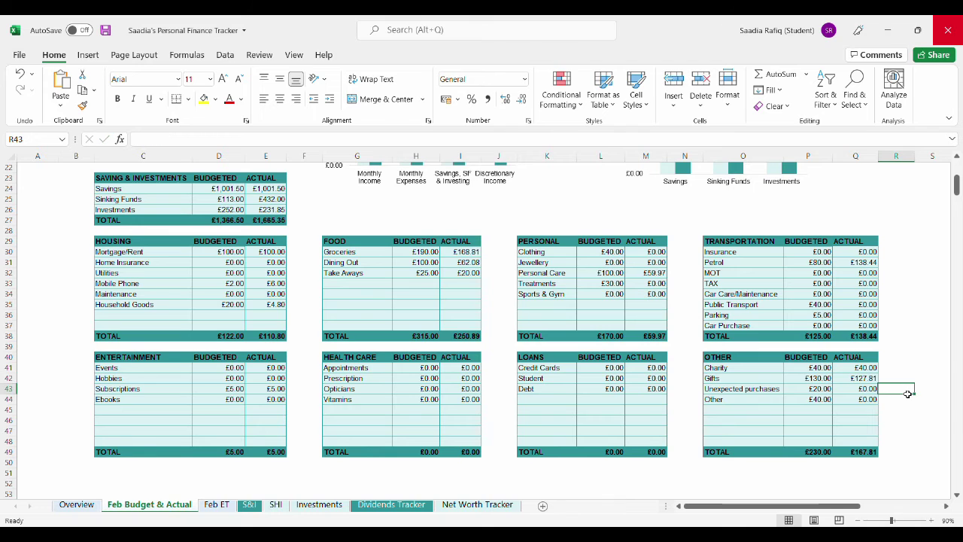
pyautogui.click(860, 403)
pyautogui.write('26.15')
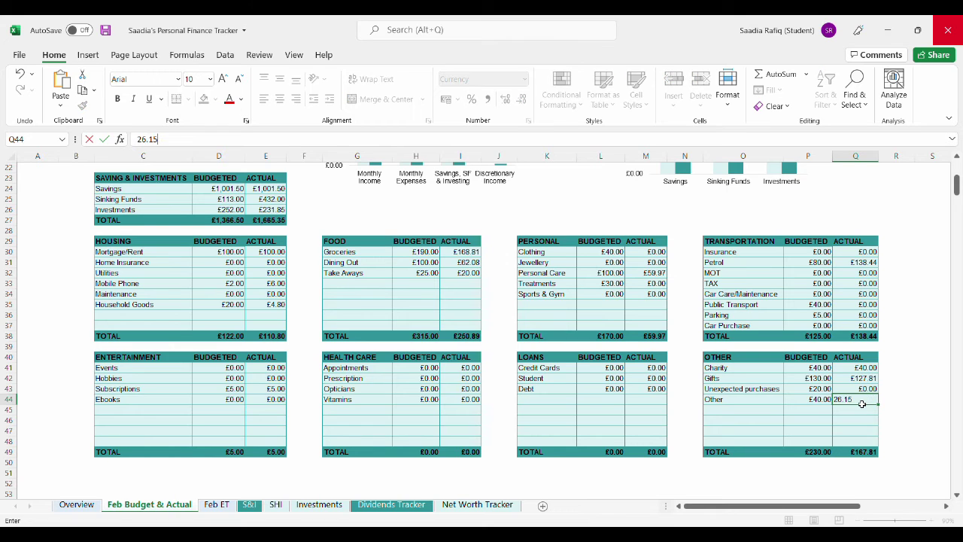
pyautogui.click(890, 408)
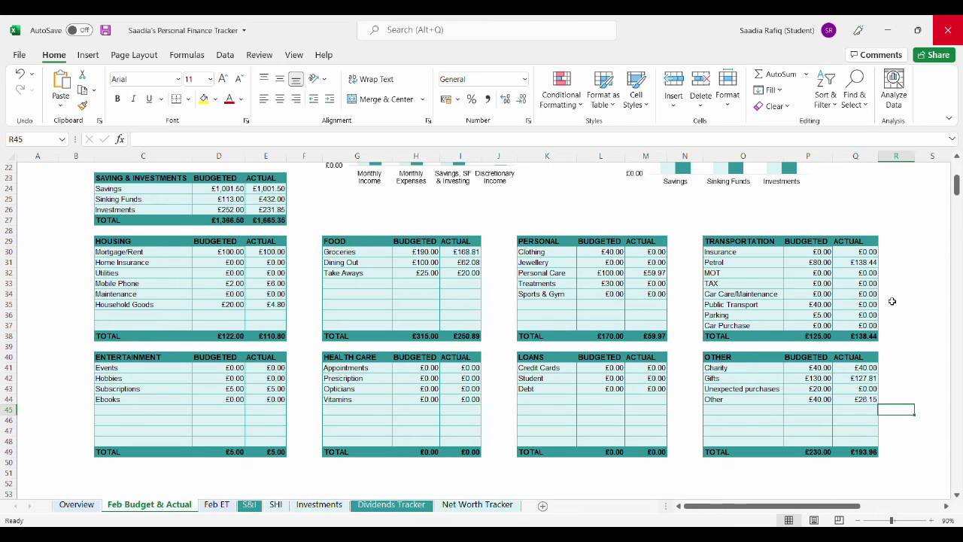
# - Review the February overview and charts, then the Feb ET sheet's expense summary, and return to the Feb Budget & Actual sheet
pyautogui.click(957, 158)
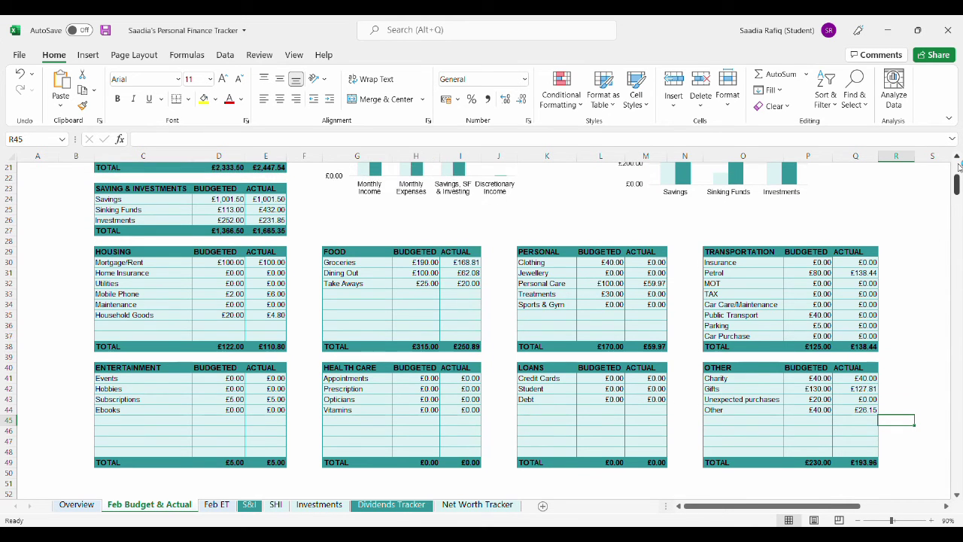
pyautogui.click(957, 167)
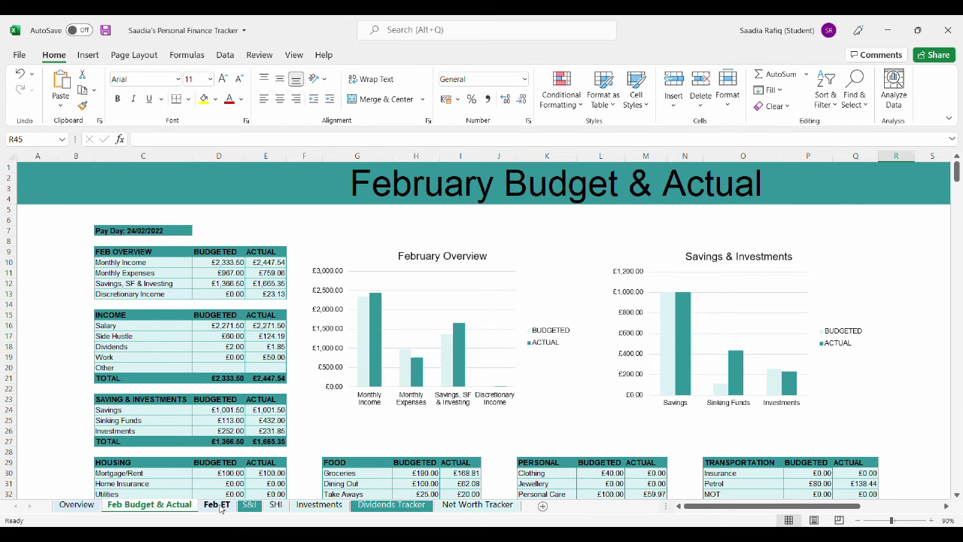
pyautogui.click(218, 505)
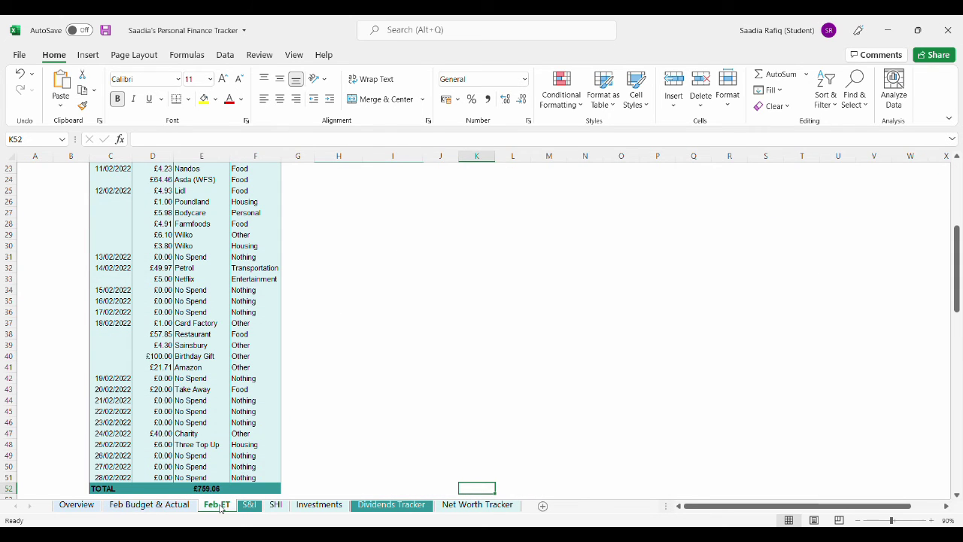
pyautogui.click(957, 169)
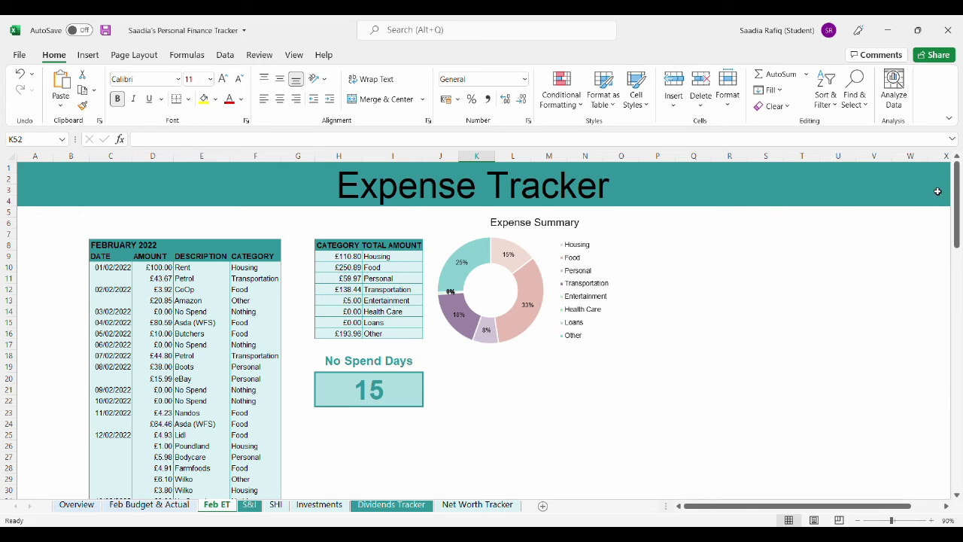
pyautogui.moveTo(957, 193)
pyautogui.mouseDown()
pyautogui.moveTo(959, 268)
pyautogui.moveTo(959, 186)
pyautogui.mouseUp()
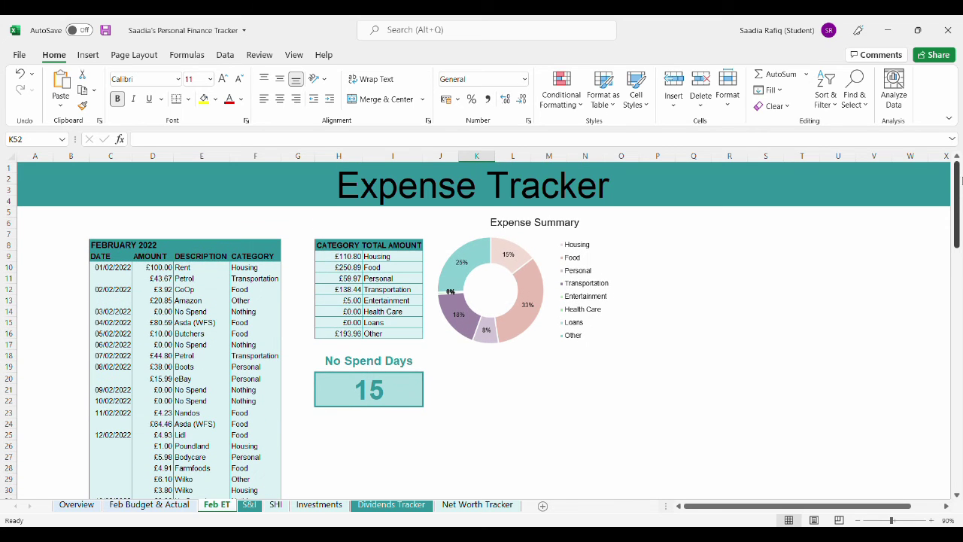
pyautogui.click(127, 505)
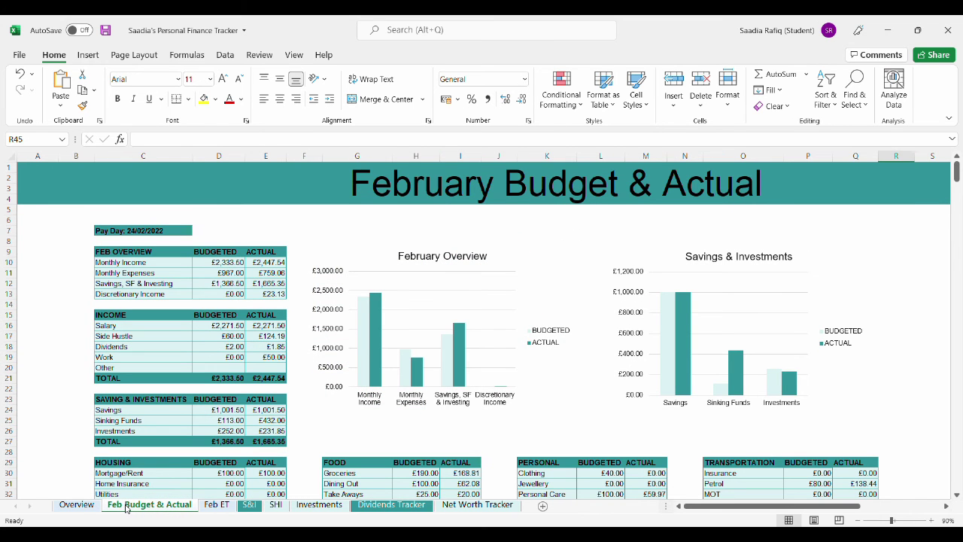